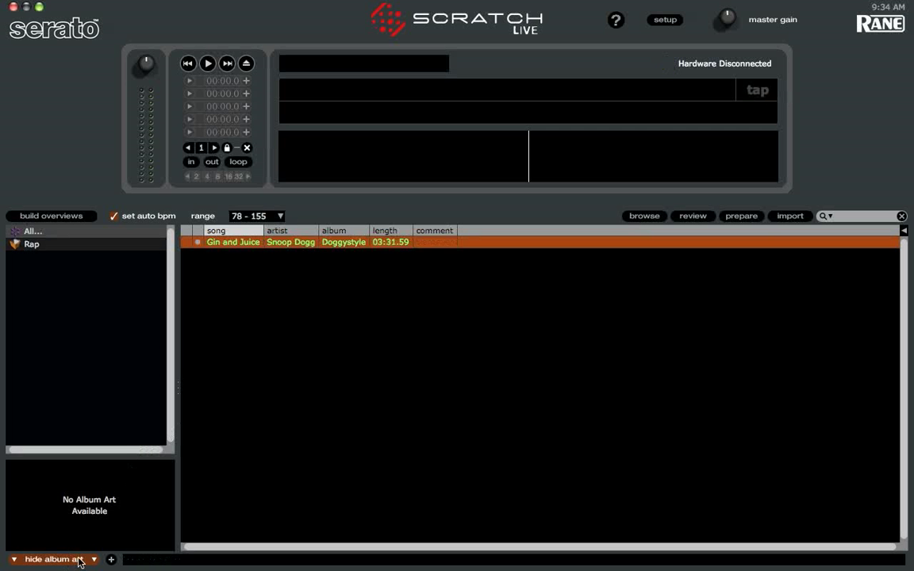
# Step: Hide and re-show the album art panel to check Gin and Juice for artwork
pyautogui.click(80, 559)
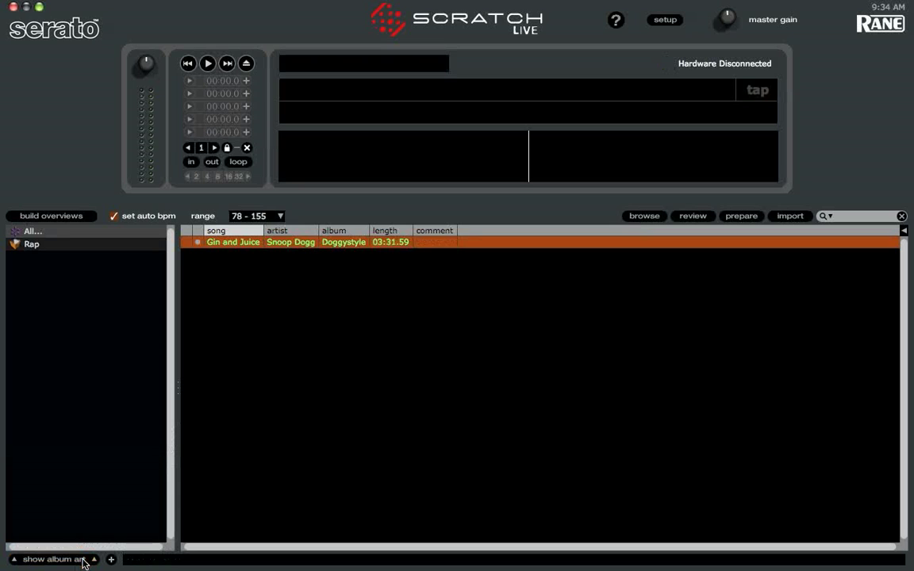
pyautogui.click(54, 559)
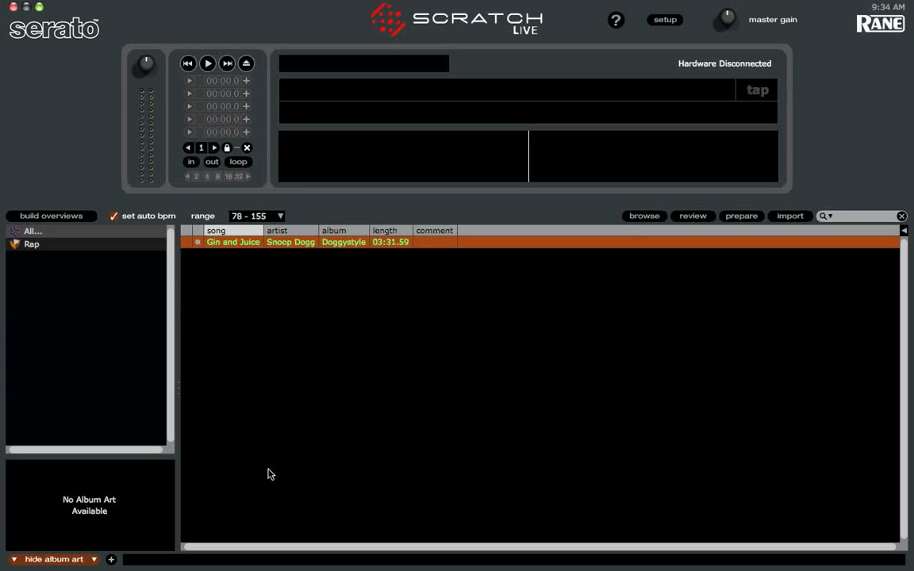
# Step: Quit Scratch Live with Cmd+Q and confirm 'yes' on the Exit? prompt
pyautogui.press('super+q')
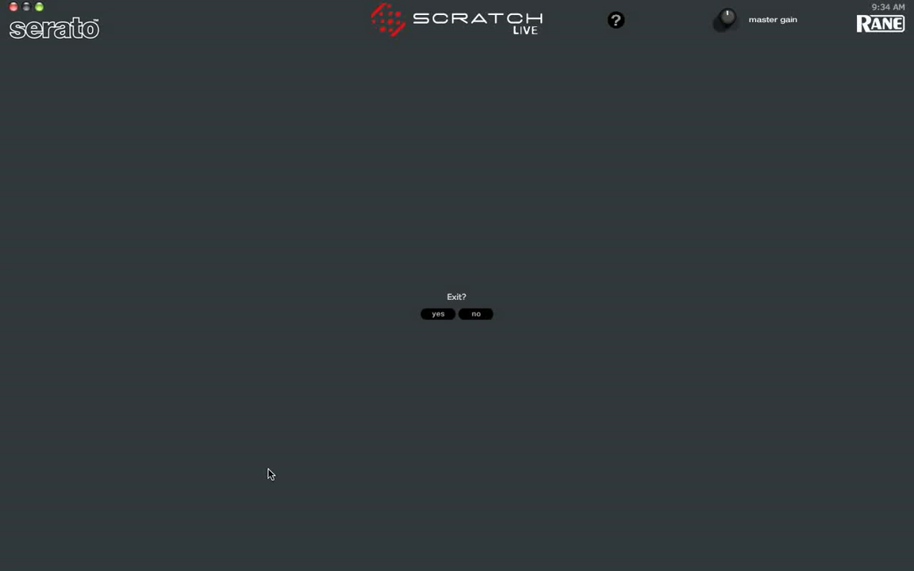
pyautogui.click(438, 315)
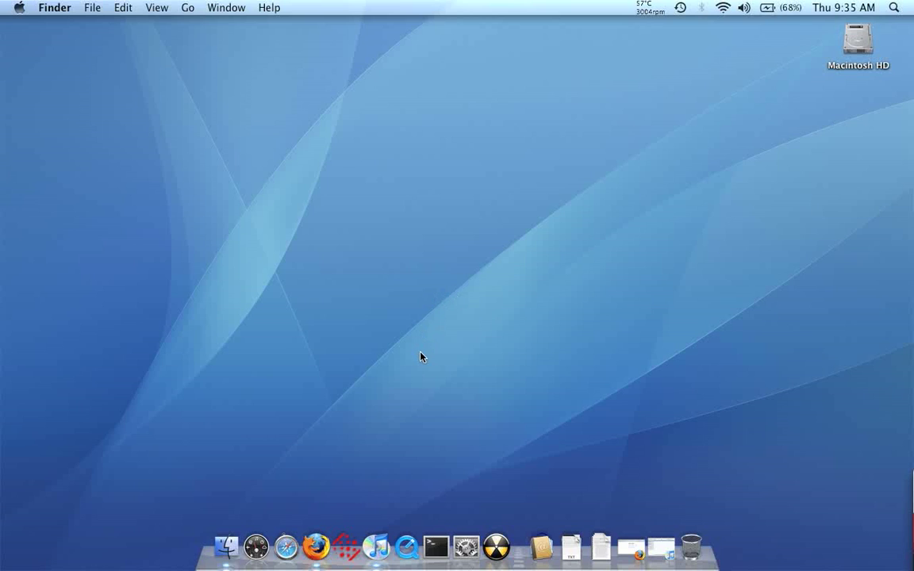
# Step: Restore the iTunes library window, then bring the Firefox Google window back
pyautogui.click(658, 543)
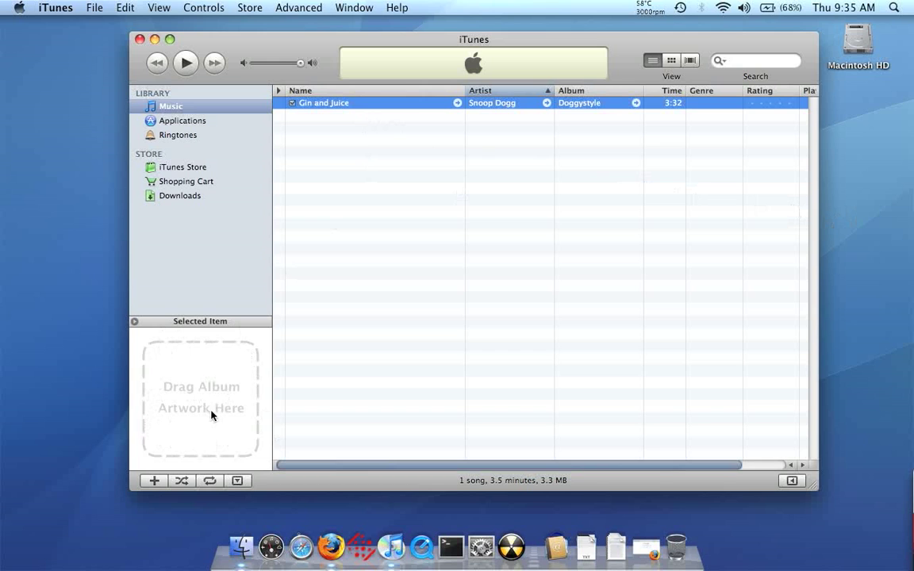
pyautogui.click(638, 546)
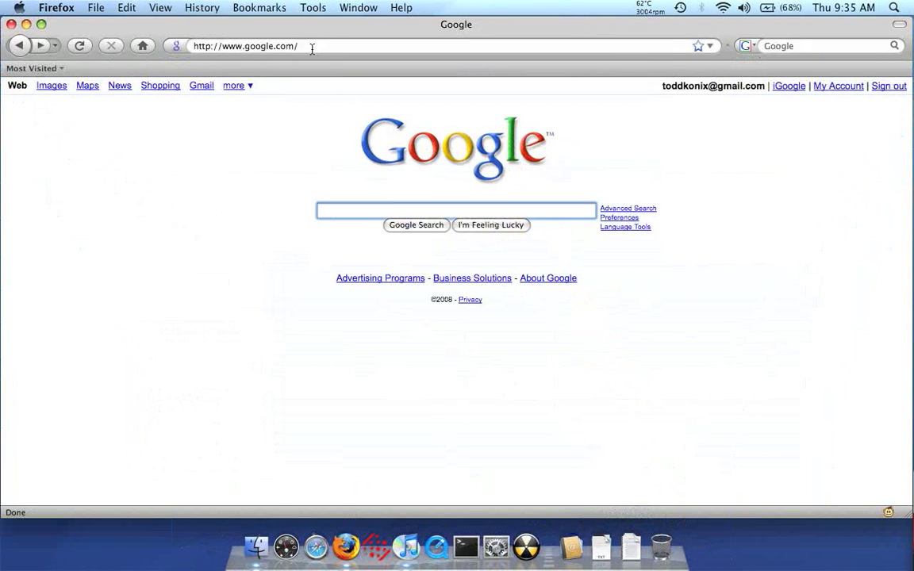
# Step: Load discogs.com in Firefox's address bar
pyautogui.click(312, 49)
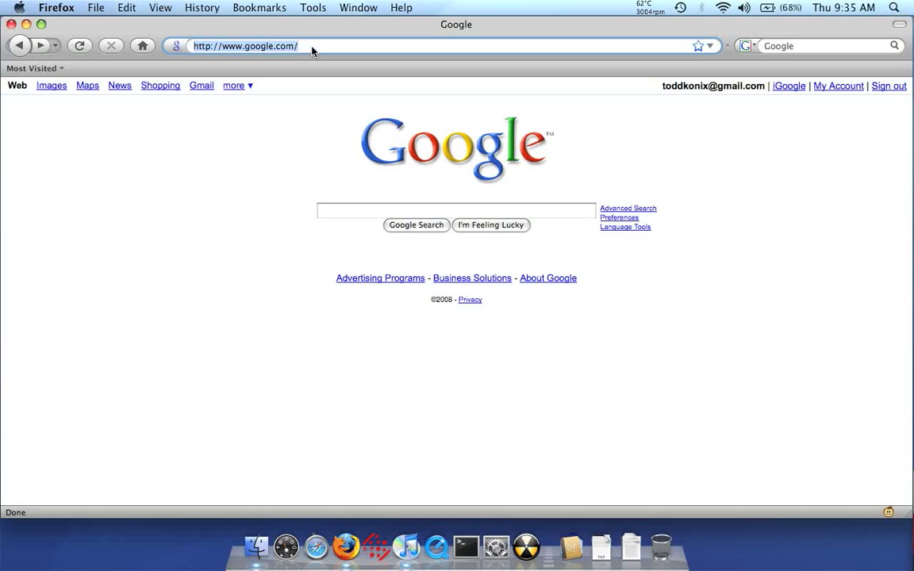
pyautogui.write('dis')
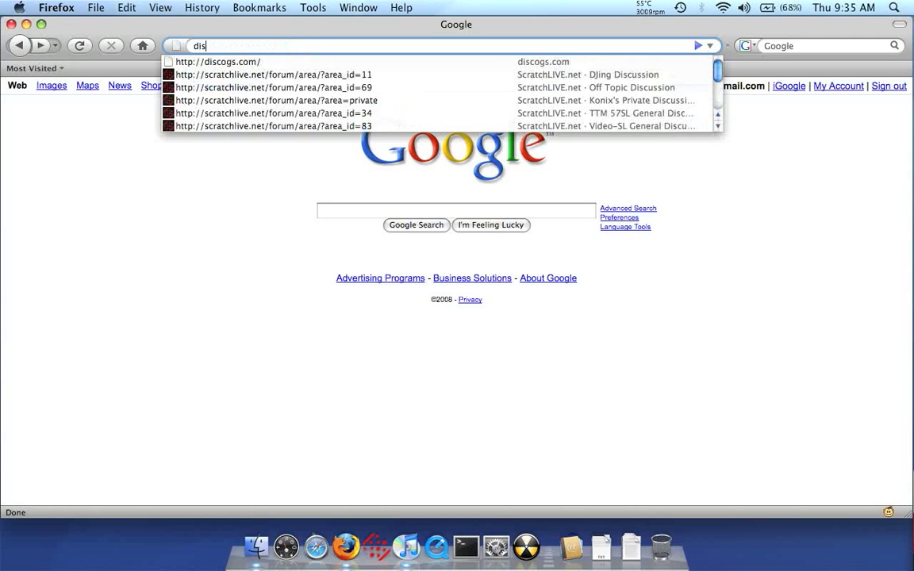
pyautogui.write('cogs.com')
pyautogui.press('Return')
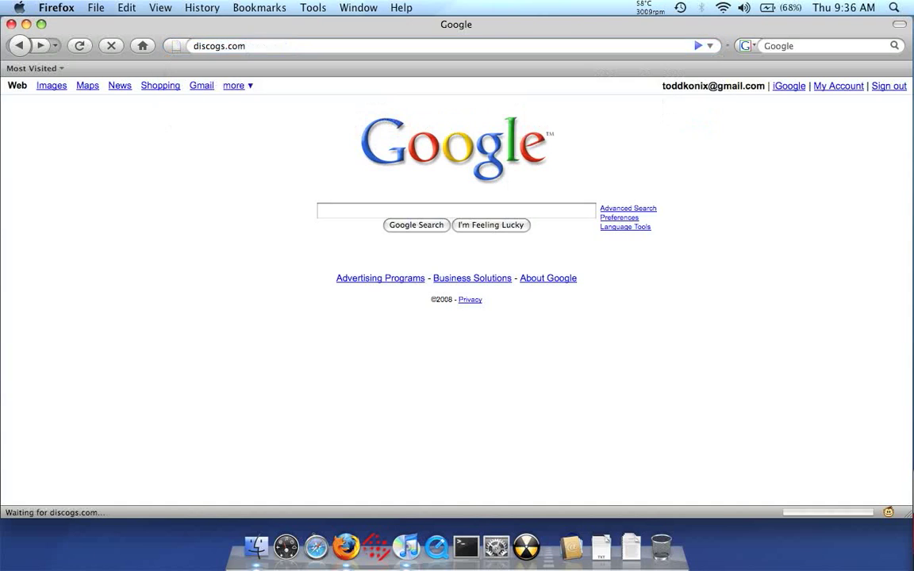
# Step: Search Discogs for 'Snoop Doggy Dog' and open the artist page
pyautogui.click(237, 111)
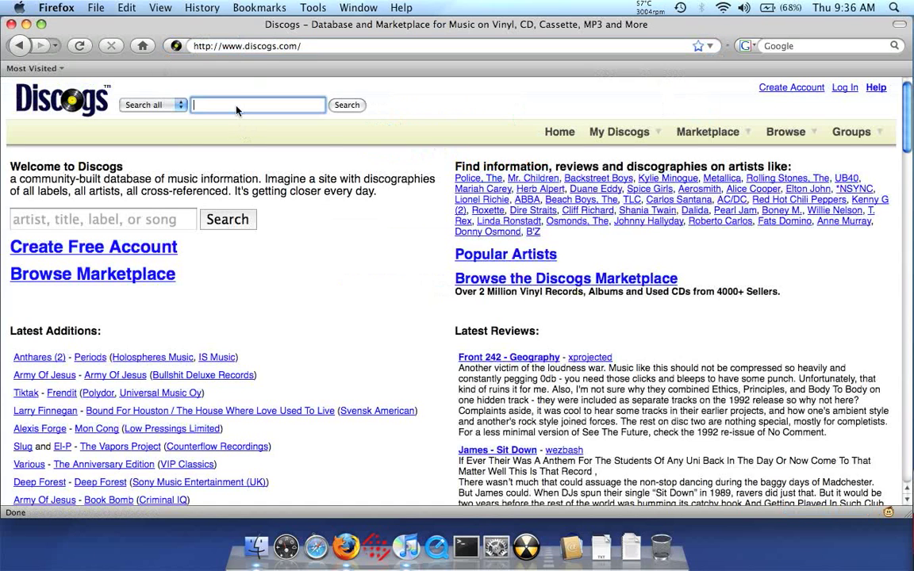
pyautogui.write('Snoop')
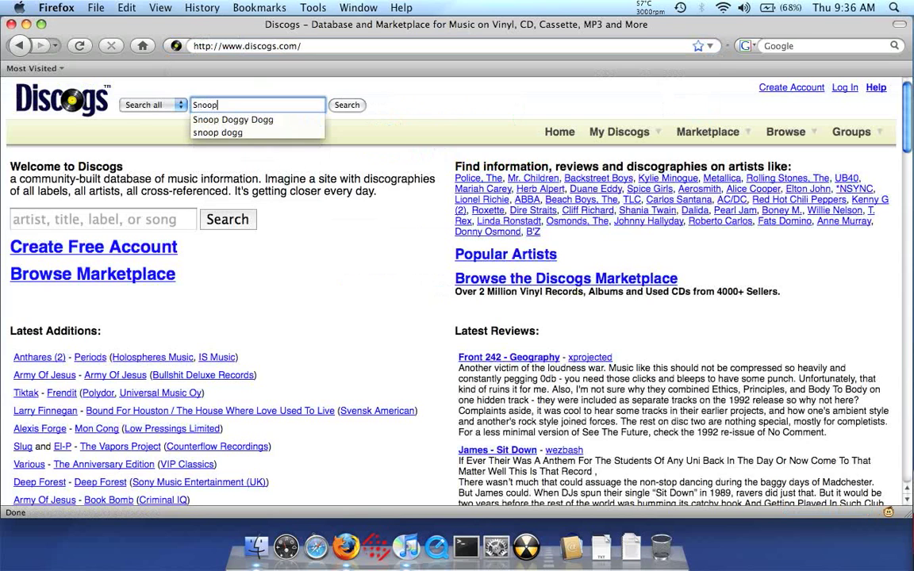
pyautogui.write(' Doggy Dog')
pyautogui.press('Return')
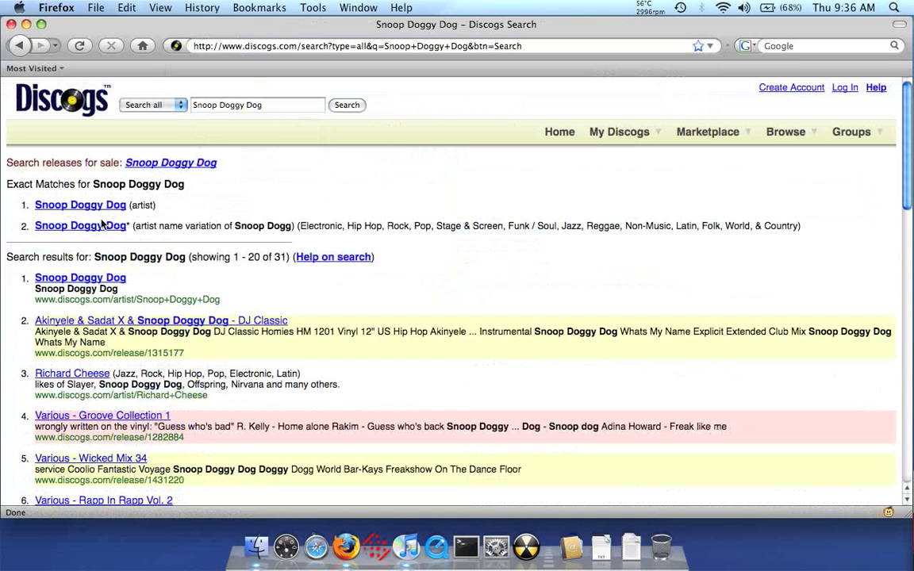
pyautogui.click(101, 227)
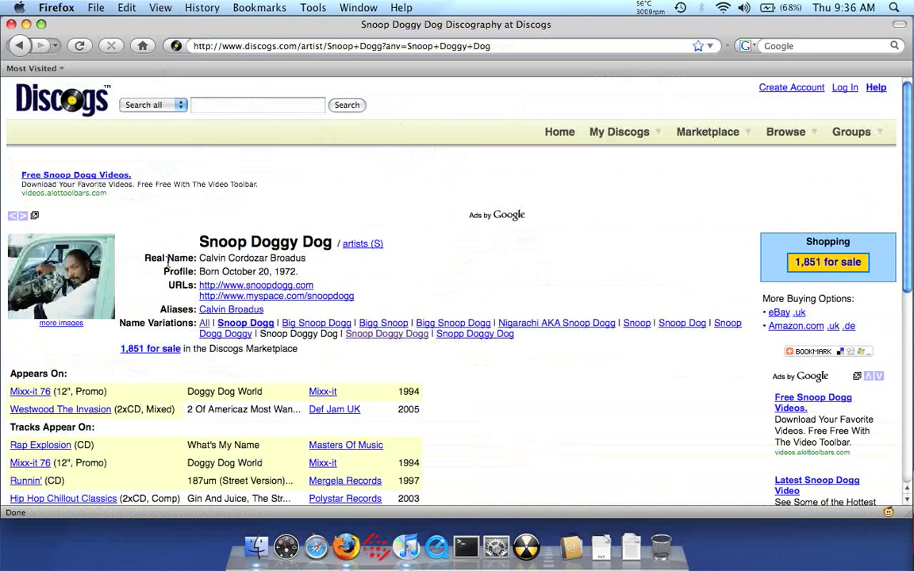
# Step: Show the artist's releases under all name variations
pyautogui.scroll(-5, 162, 265)
pyautogui.scroll(-3, 163, 265)
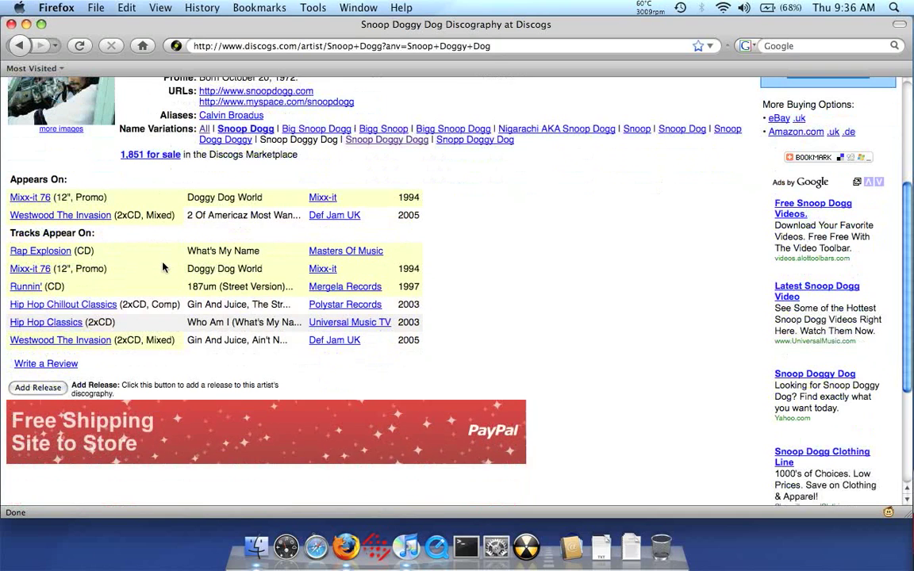
pyautogui.scroll(5, 164, 265)
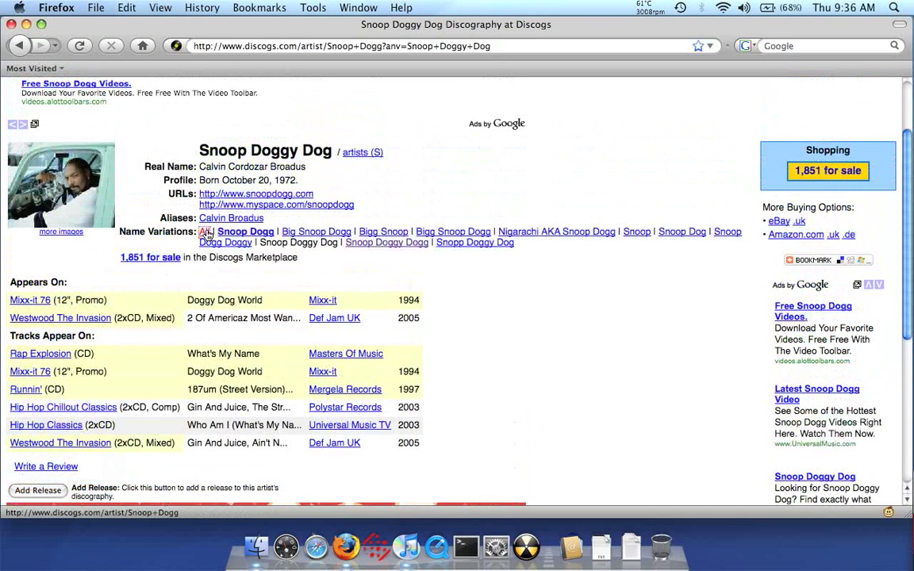
pyautogui.click(206, 231)
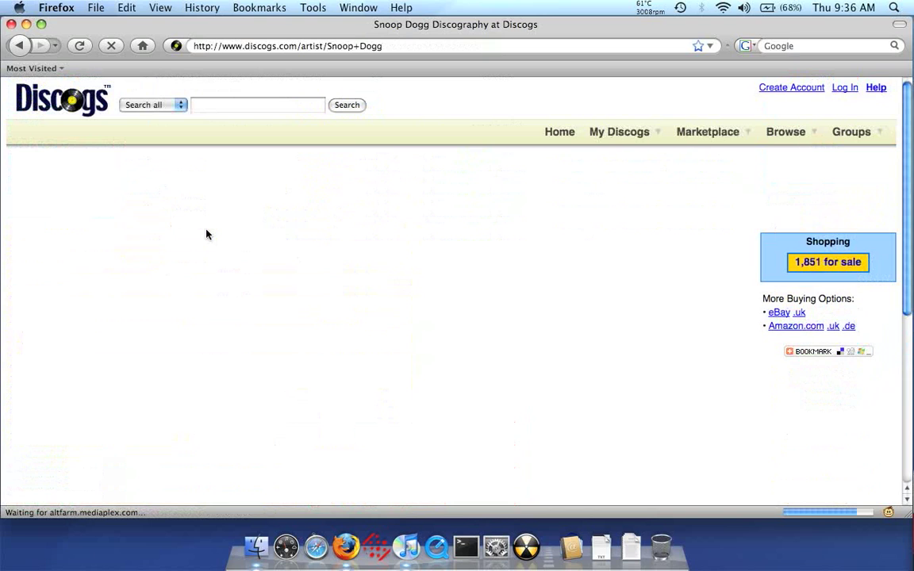
# Step: Open the Doggystyle (CD, Album) cover at full size and move the browser aside
pyautogui.scroll(-9, 163, 261)
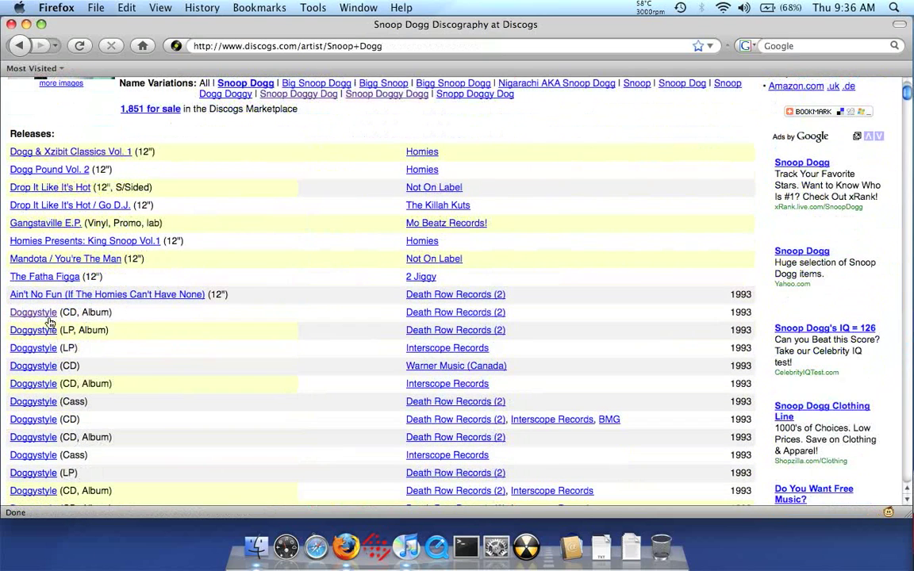
pyautogui.click(45, 314)
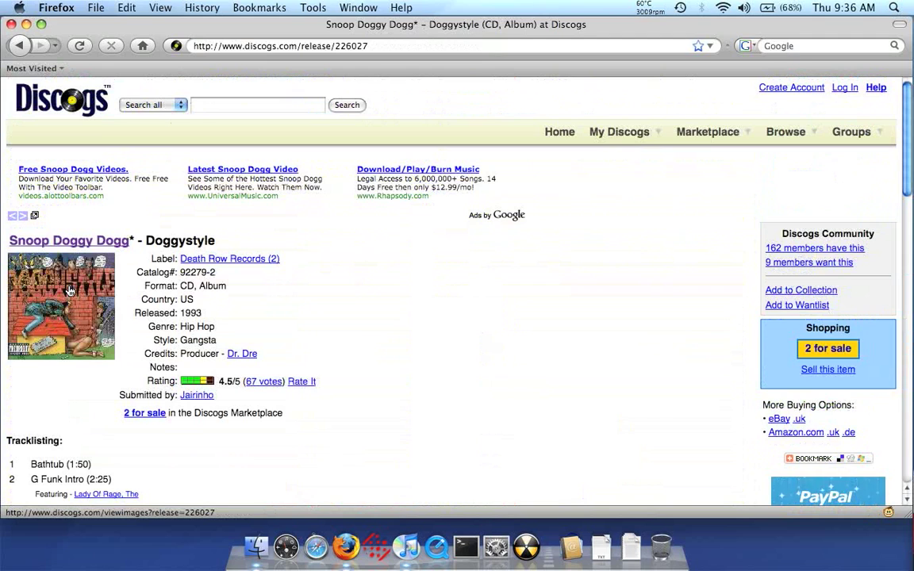
pyautogui.click(69, 292)
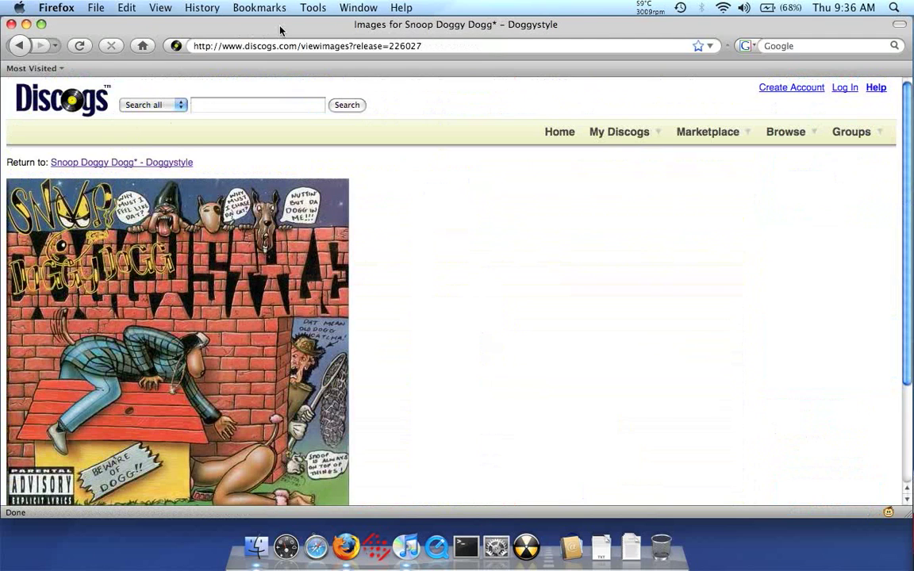
pyautogui.moveTo(213, 21); pyautogui.dragTo(589, 16)
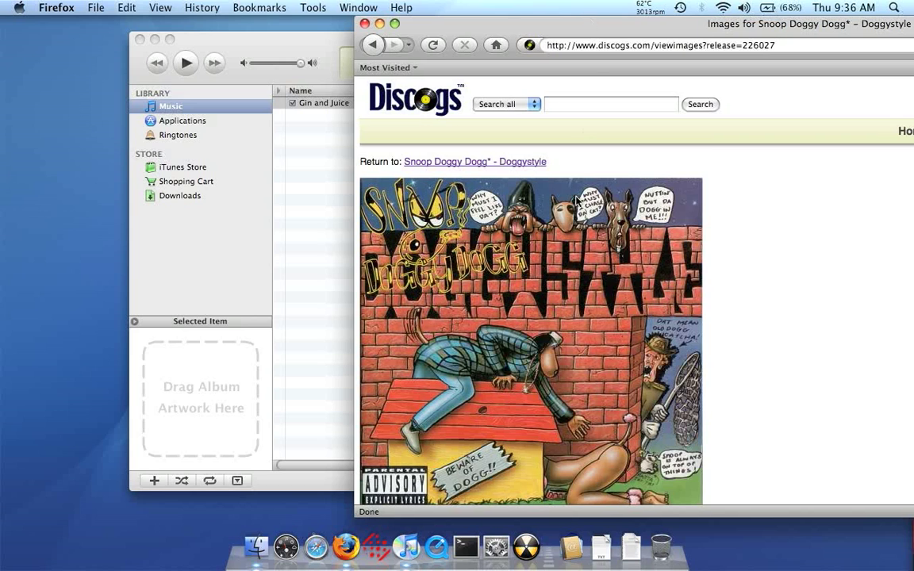
# Step: Drag the Doggystyle cover onto iTunes' artwork box for Gin and Juice, then close Firefox
pyautogui.rightClick(562, 247)
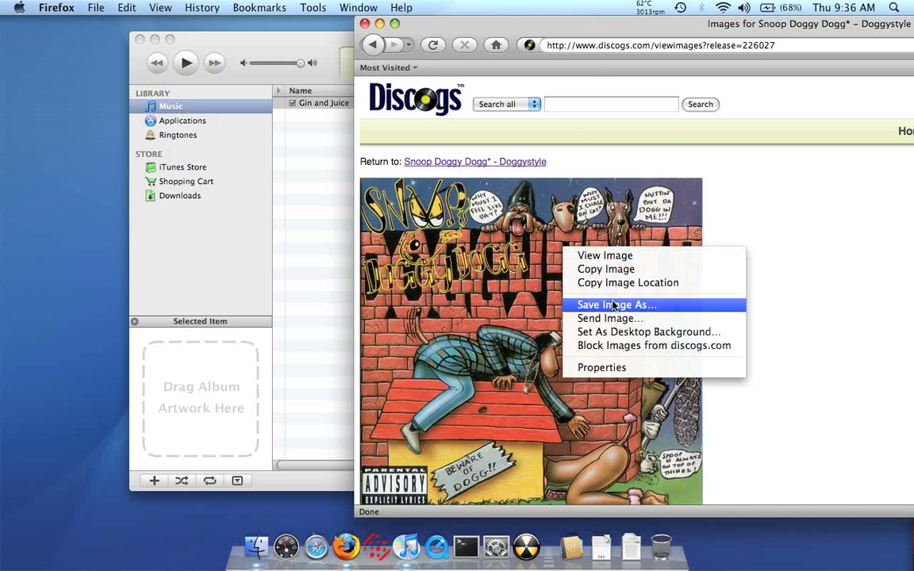
pyautogui.click(759, 194)
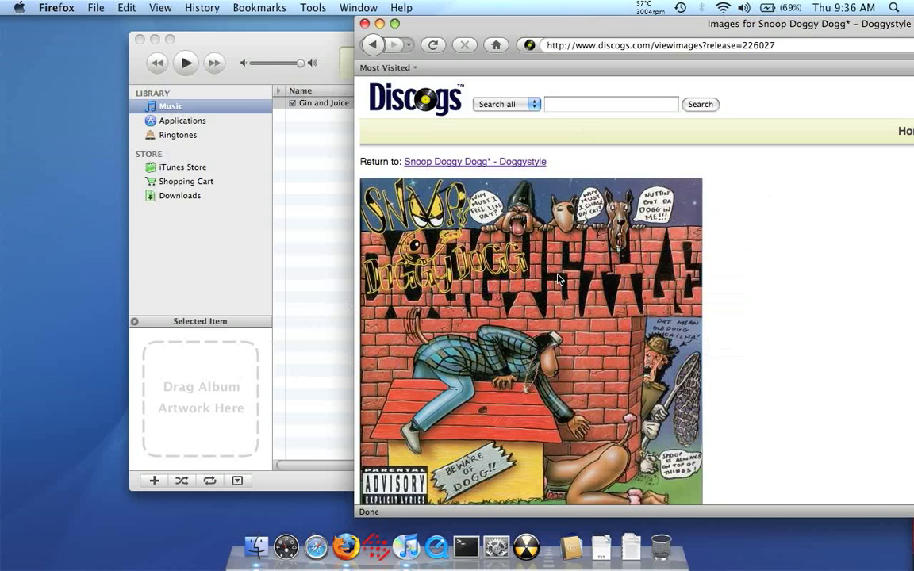
pyautogui.moveTo(558, 277); pyautogui.dragTo(214, 375)
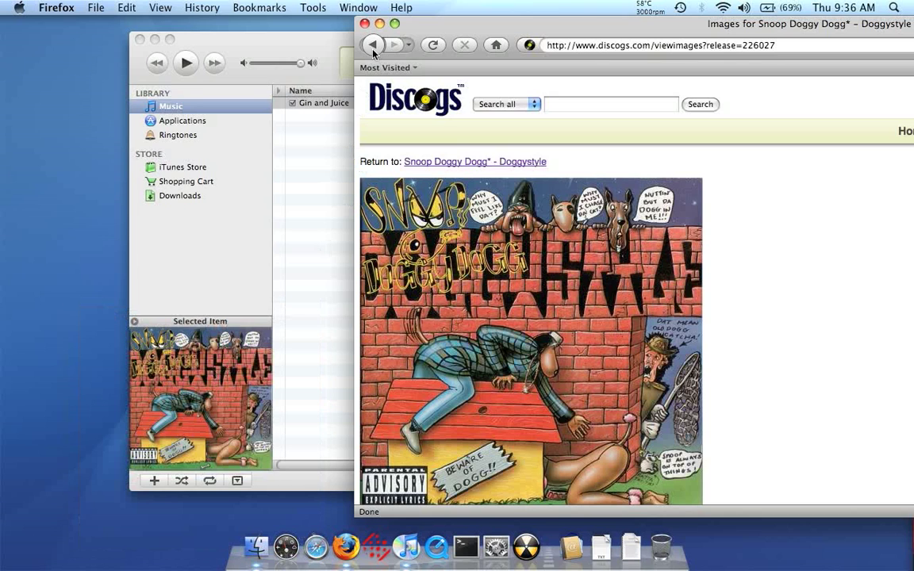
pyautogui.click(364, 24)
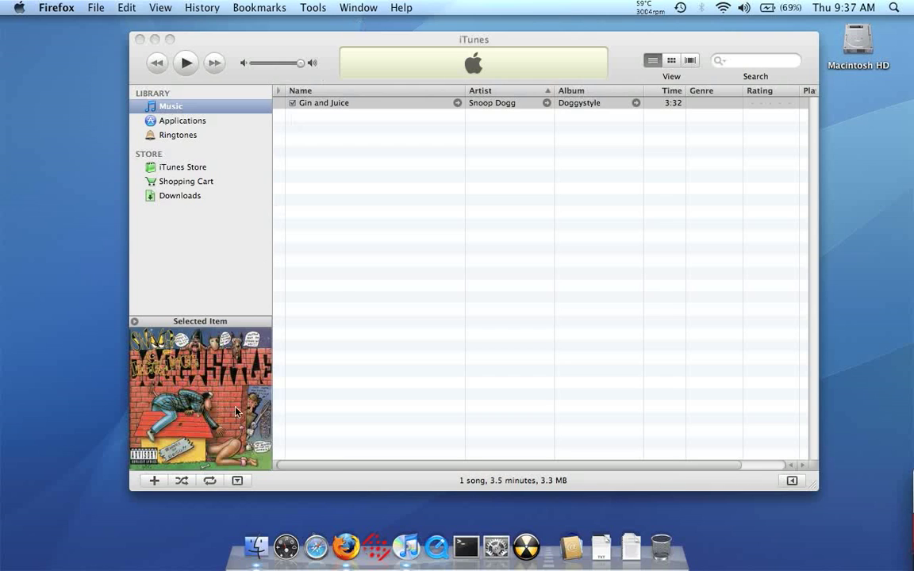
# Step: Bring iTunes into focus and quit it with Cmd+Q
pyautogui.click(337, 280)
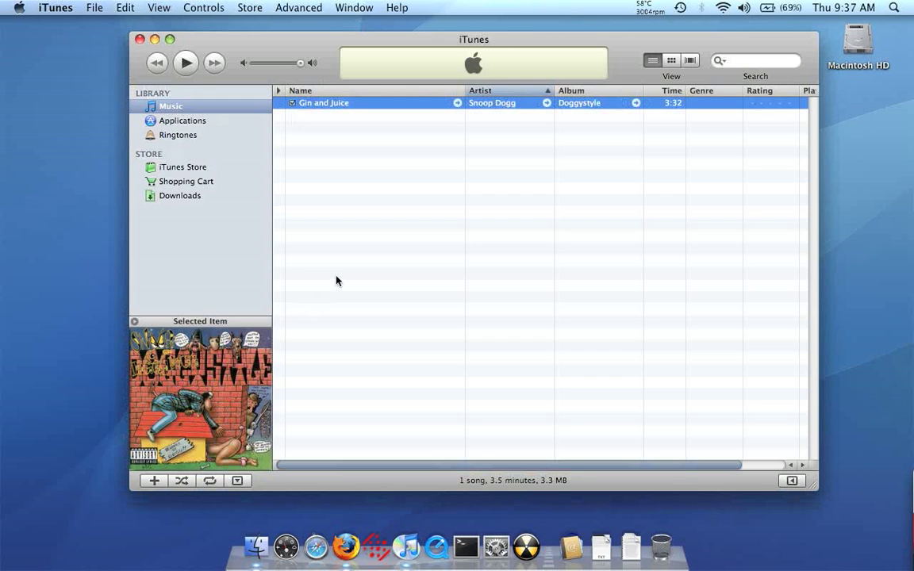
pyautogui.press('super+q')
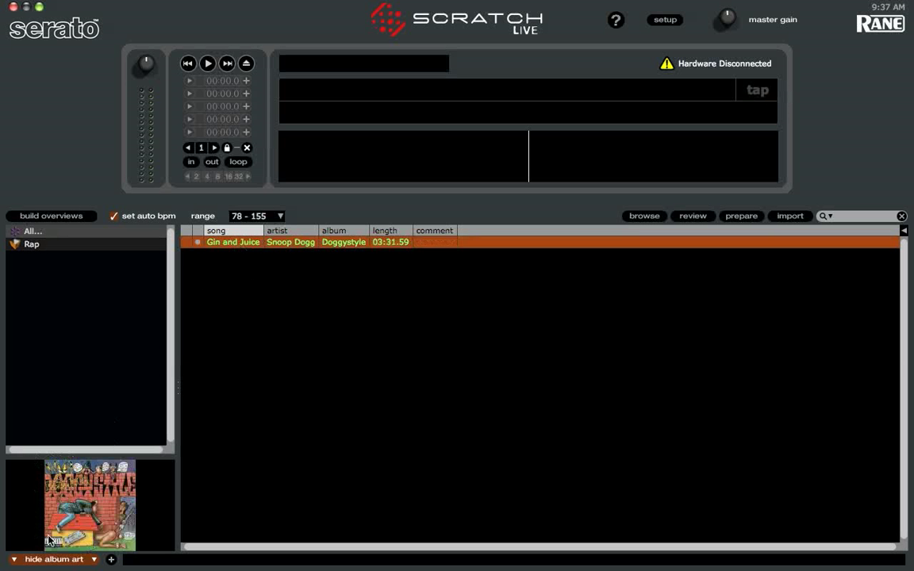
# Step: Narrow the crate panel and toggle album art to show the Doggystyle cover
pyautogui.moveTo(177, 398); pyautogui.dragTo(144, 399)
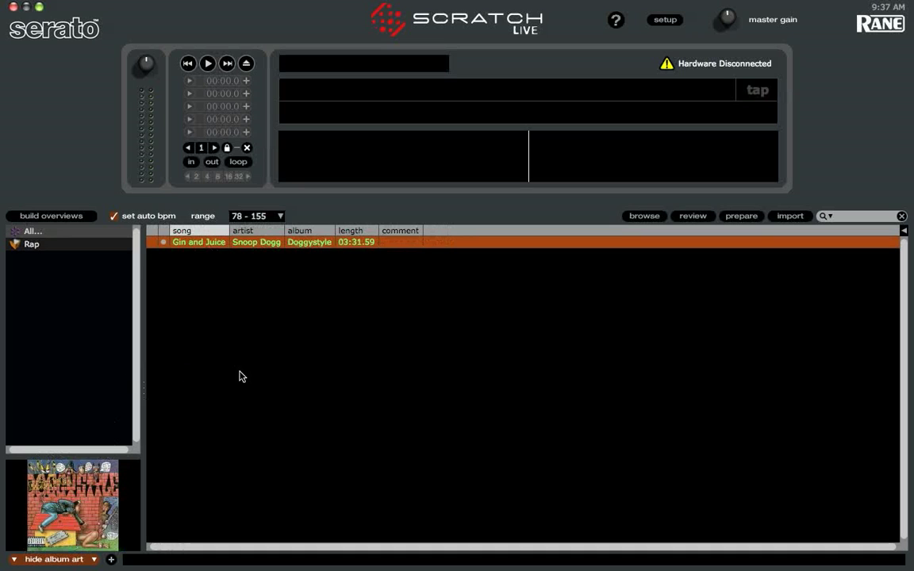
pyautogui.click(73, 559)
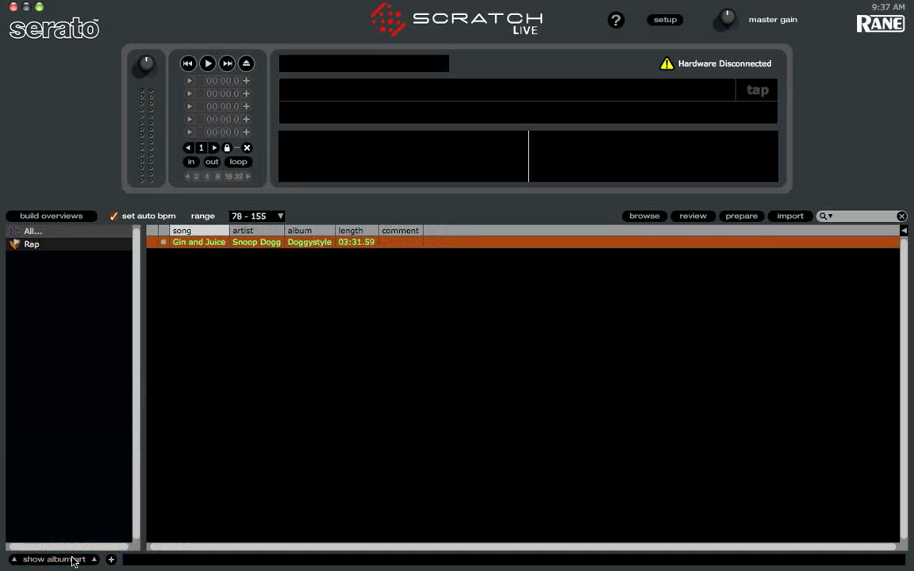
pyautogui.click(73, 560)
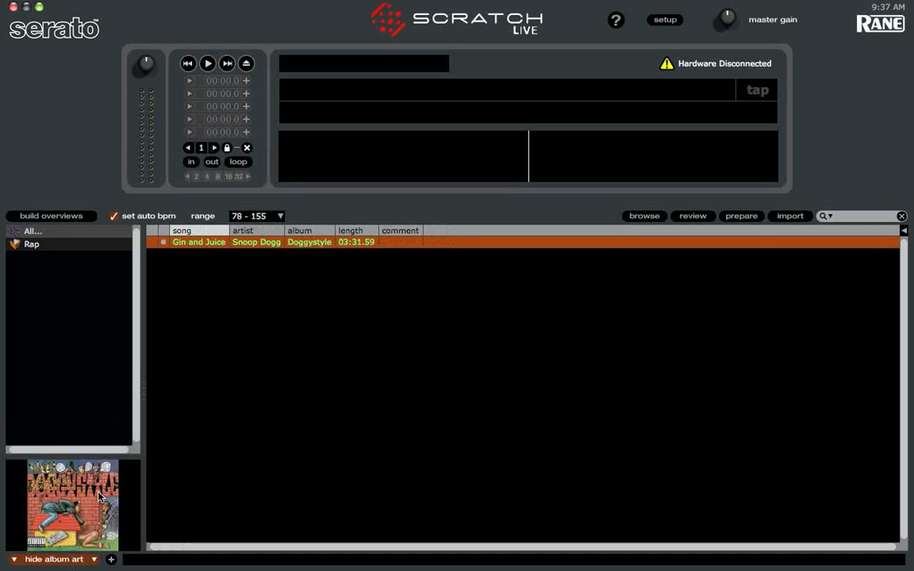